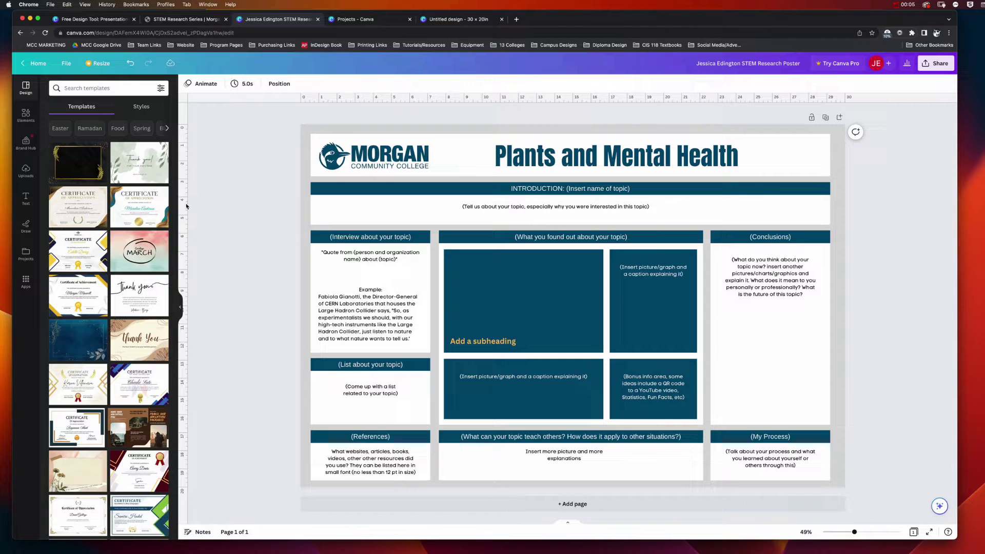
# - Open Elements and expand the Photos section to see all stock photos
pyautogui.click(26, 118)
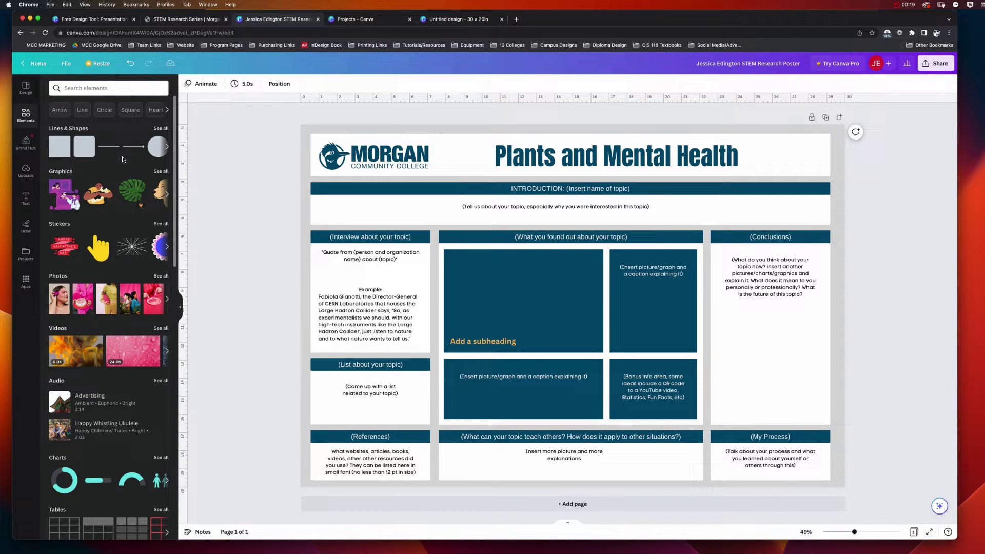
pyautogui.scroll(-1, 50, 272)
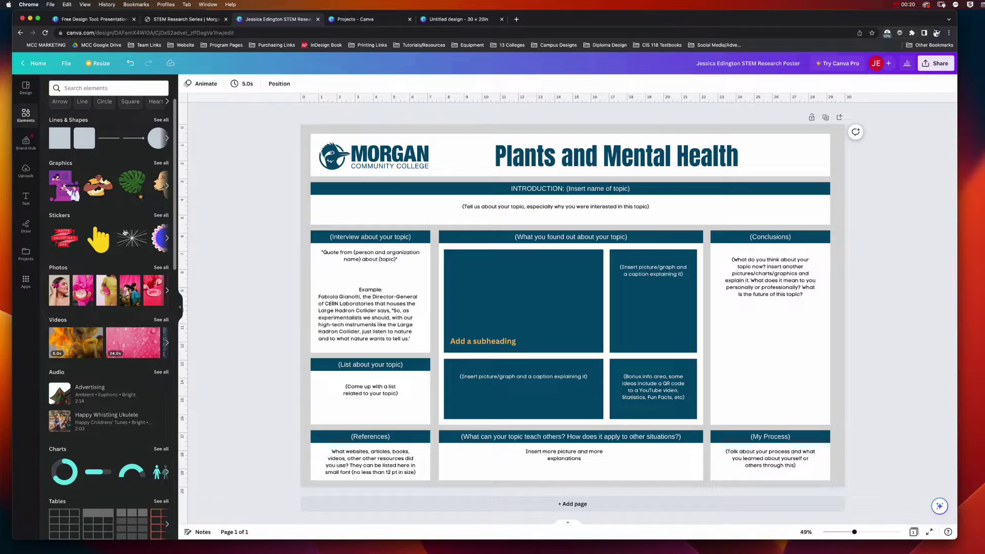
pyautogui.click(158, 270)
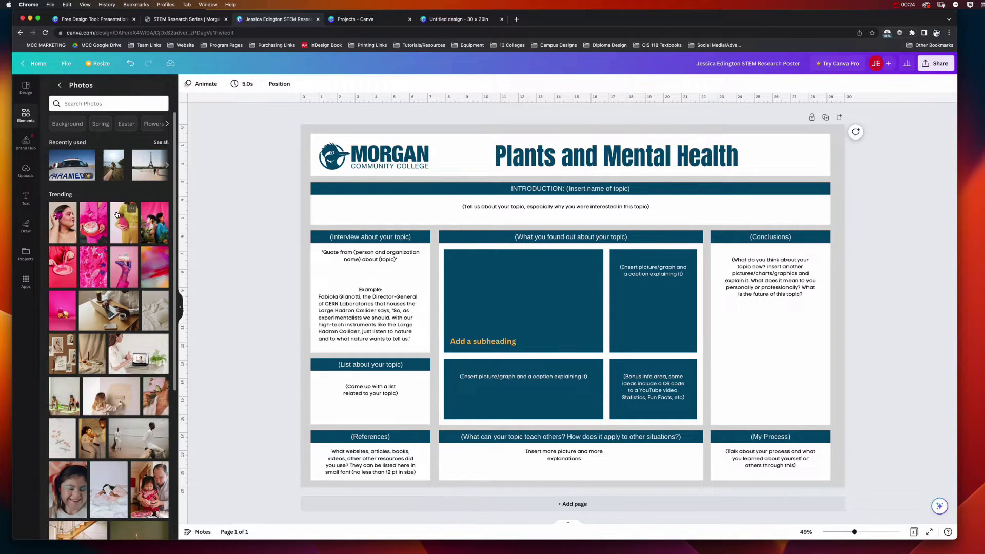
# - Open unsplash.com in a new browser tab
pyautogui.click(516, 21)
pyautogui.write('unspa')
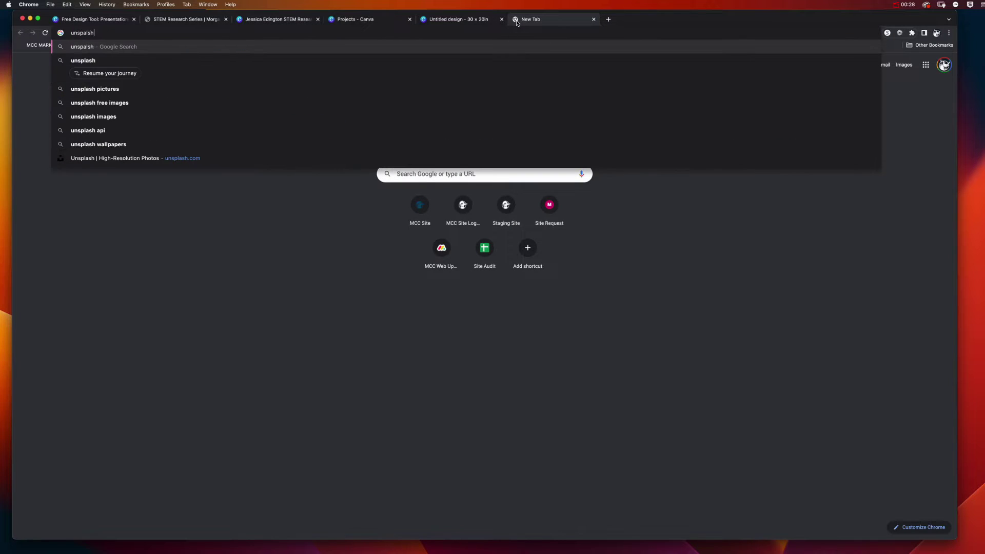
pyautogui.press('BackSpace')
pyautogui.write('lash.com')
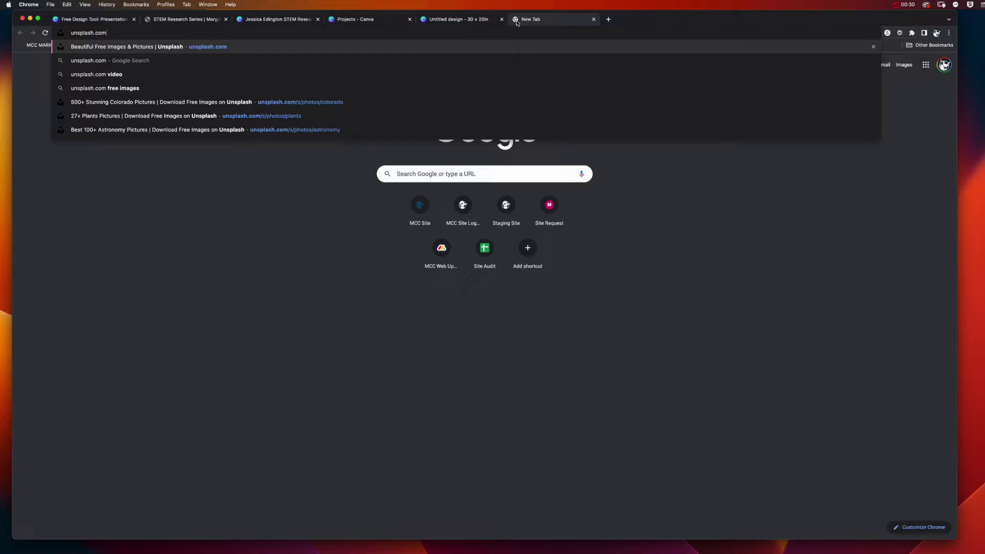
pyautogui.press('Return')
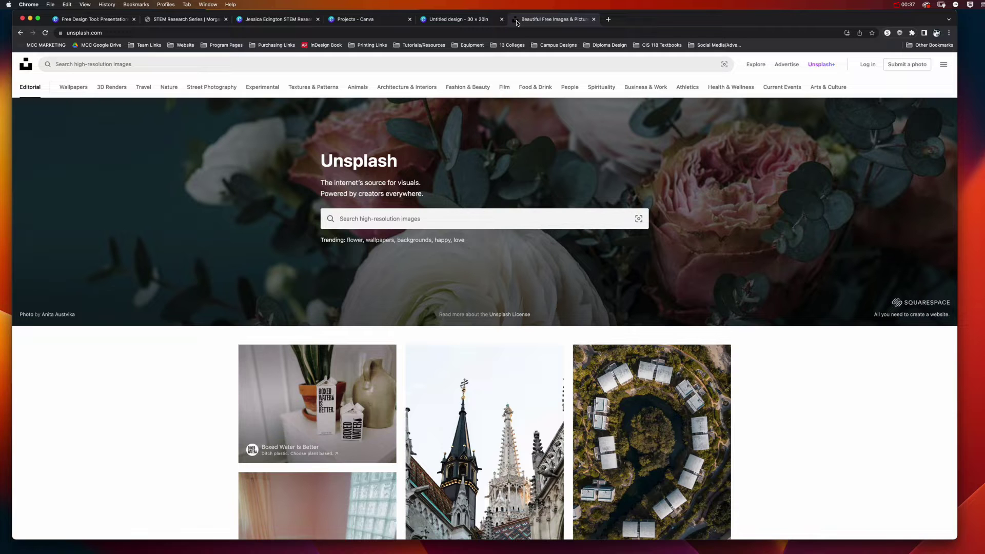
pyautogui.scroll(-7, 637, 304)
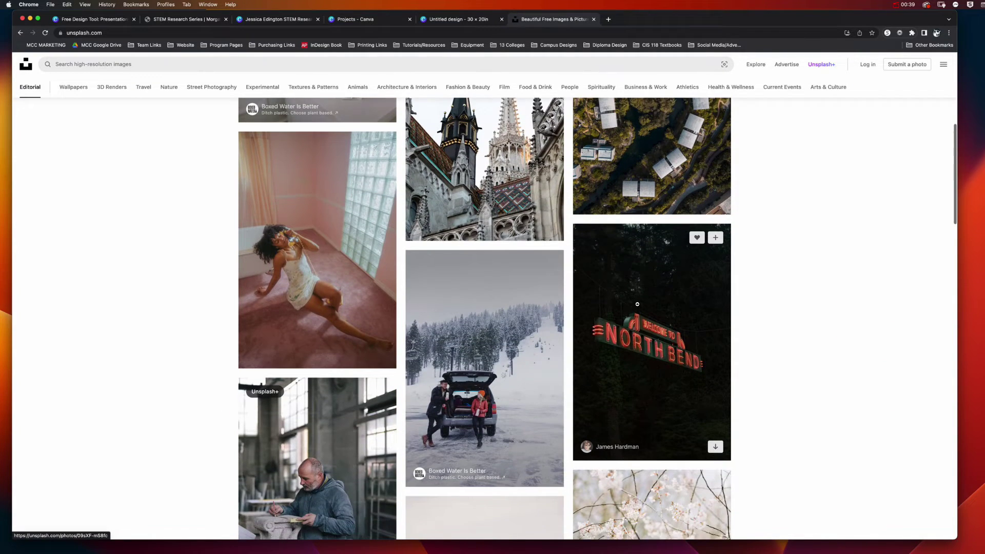
pyautogui.scroll(-4, 667, 323)
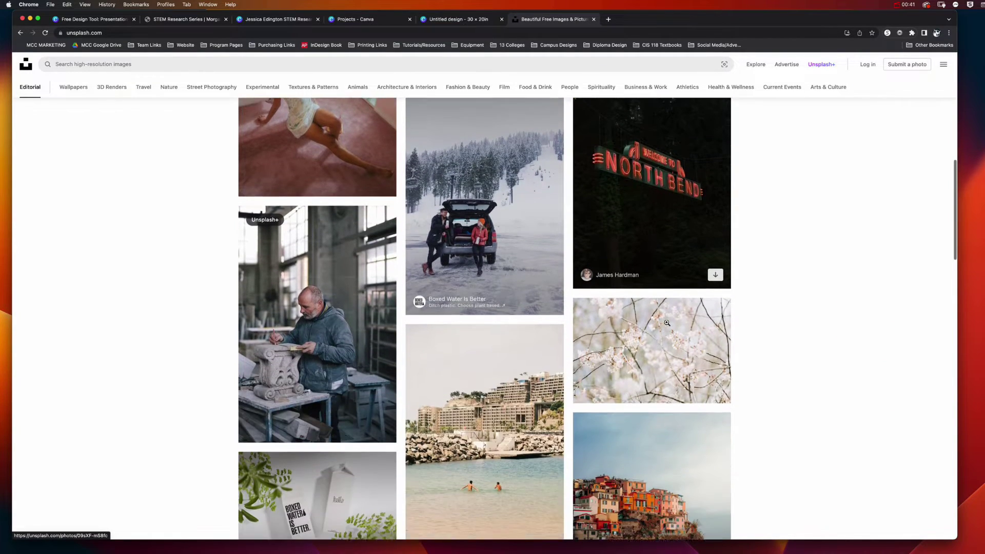
pyautogui.scroll(-8, 667, 323)
pyautogui.scroll(20, 261, 101)
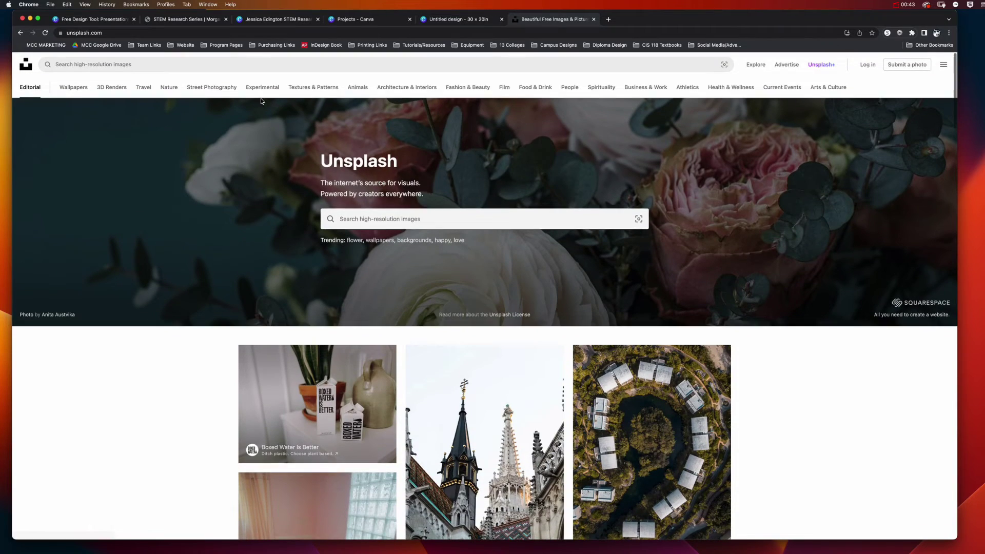
# - Search Unsplash for 'plant' and browse the photo results
pyautogui.click(192, 64)
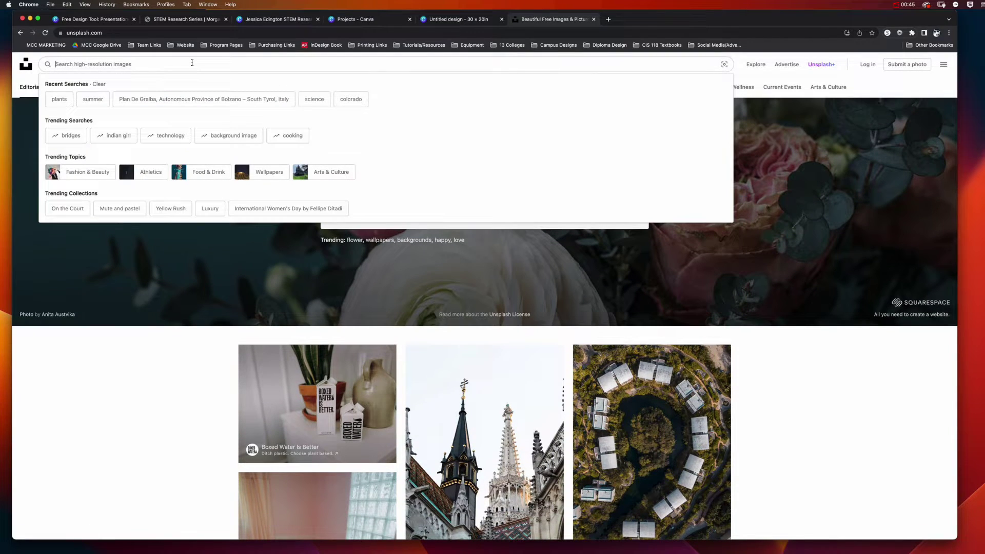
pyautogui.write('plant')
pyautogui.press('Return')
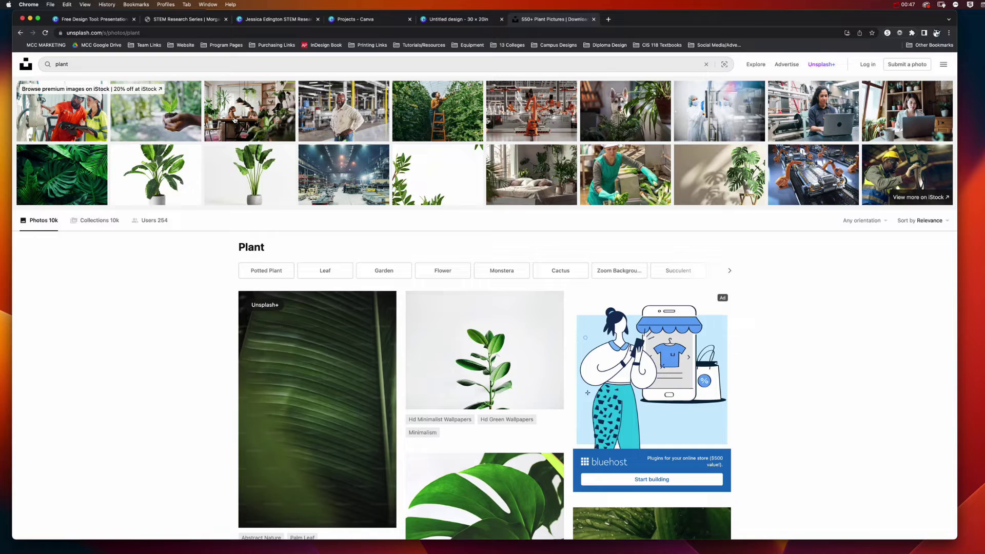
pyautogui.scroll(-10, 253, 357)
pyautogui.scroll(2, 254, 357)
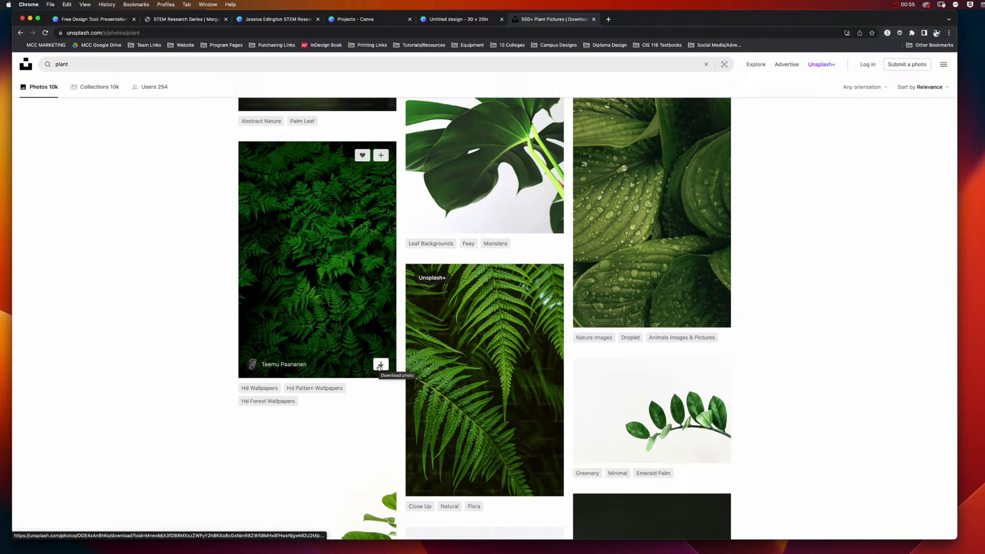
# - Switch back to the Plants and Mental Health poster in Canva
pyautogui.click(455, 20)
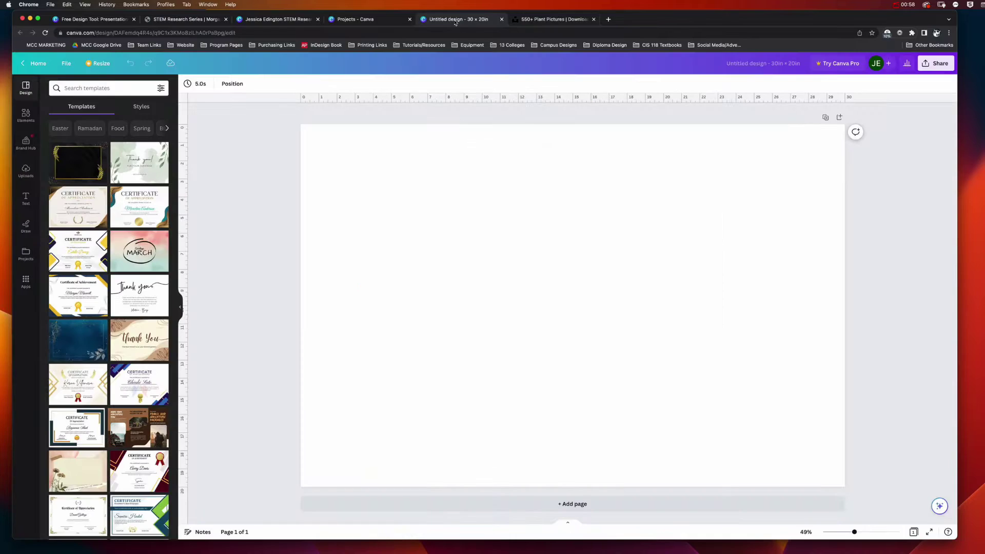
pyautogui.click(343, 20)
pyautogui.click(283, 22)
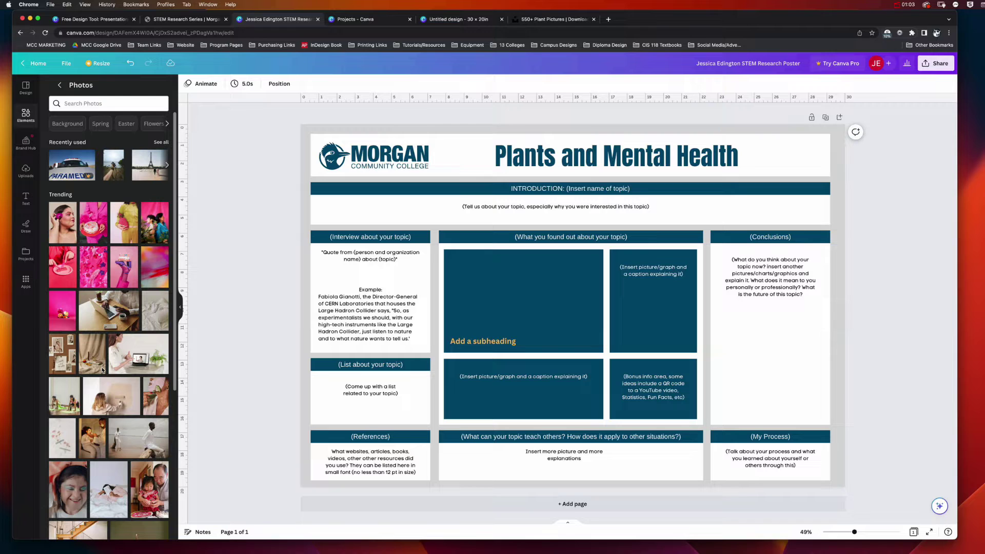
pyautogui.scroll(-3, 133, 459)
pyautogui.scroll(5, 132, 459)
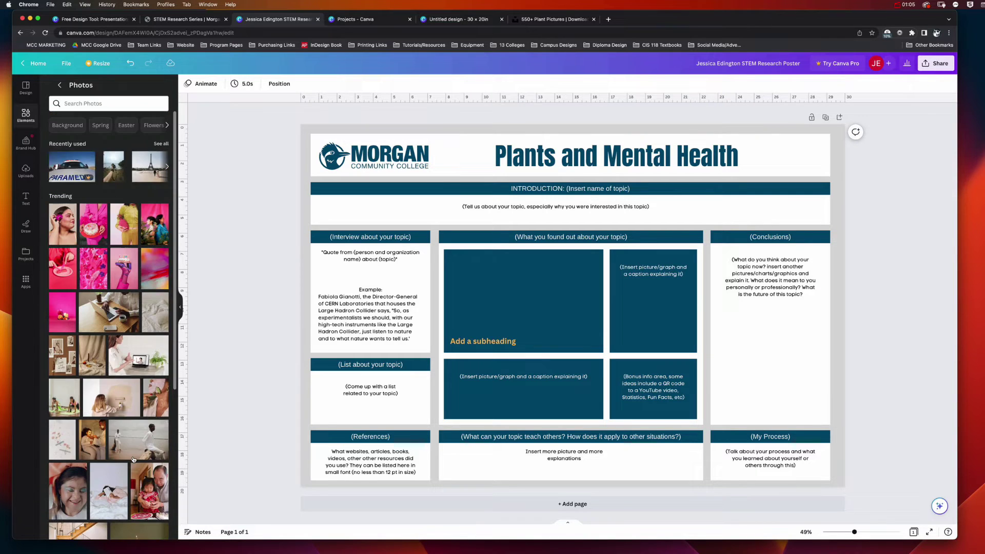
# - Search the stock Photos library for 'plants'
pyautogui.click(93, 104)
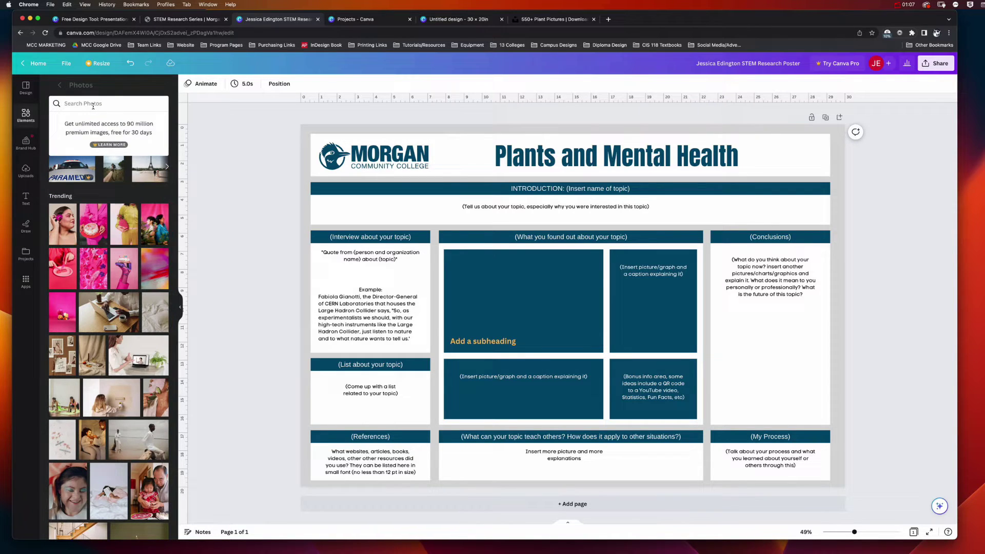
pyautogui.write('plants')
pyautogui.press('Return')
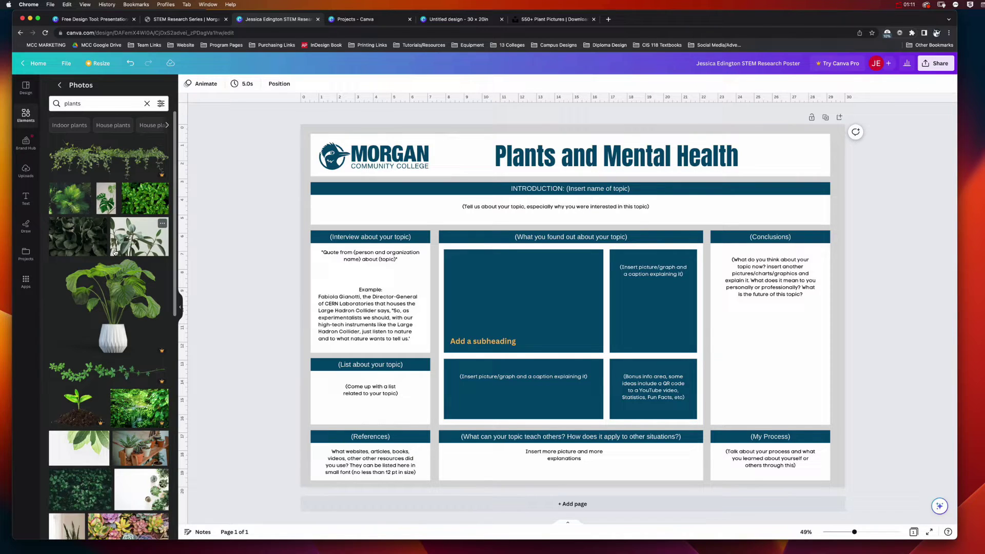
# - Add the dark hosta-leaf photo and resize it to fill the lower Conclusions box
pyautogui.click(74, 244)
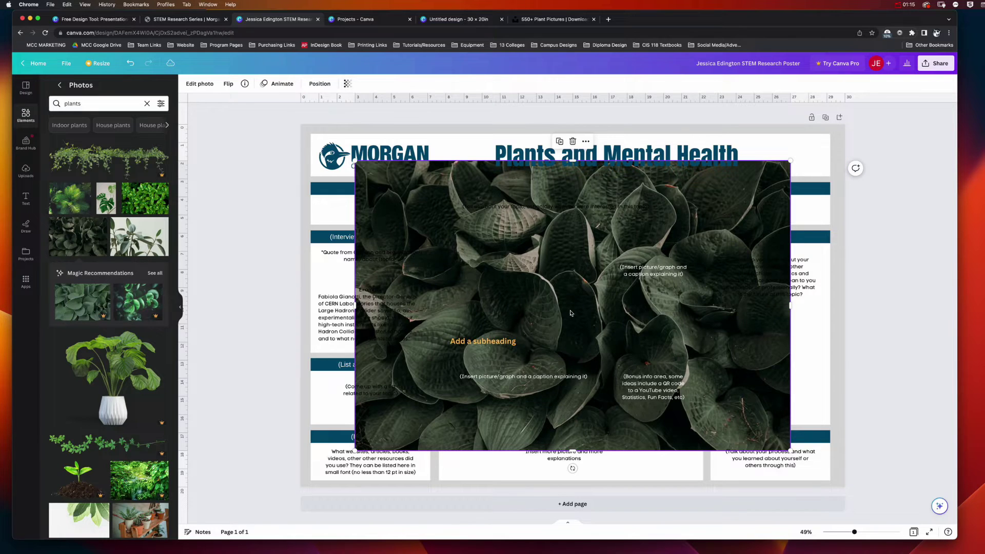
pyautogui.moveTo(790, 450); pyautogui.dragTo(770, 394)
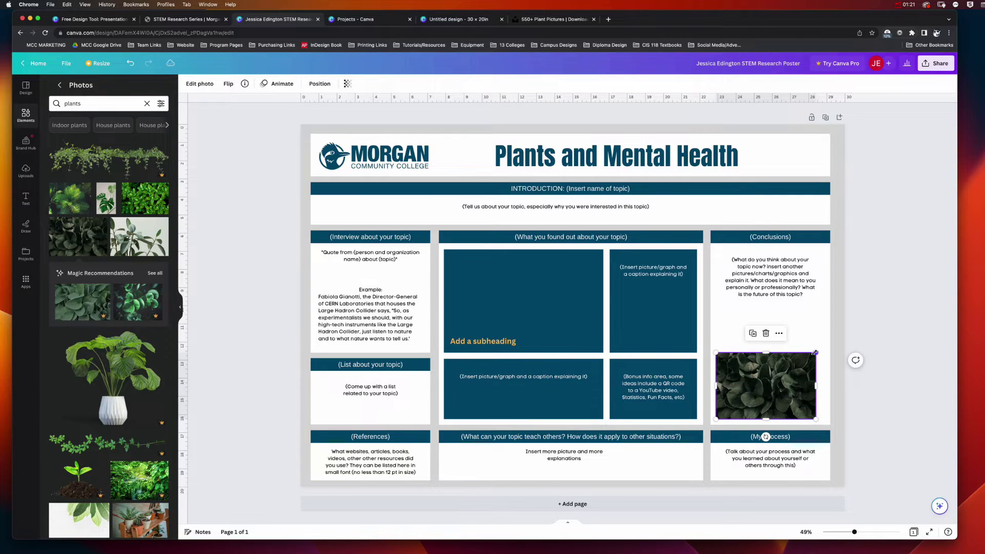
pyautogui.moveTo(814, 353); pyautogui.dragTo(827, 345)
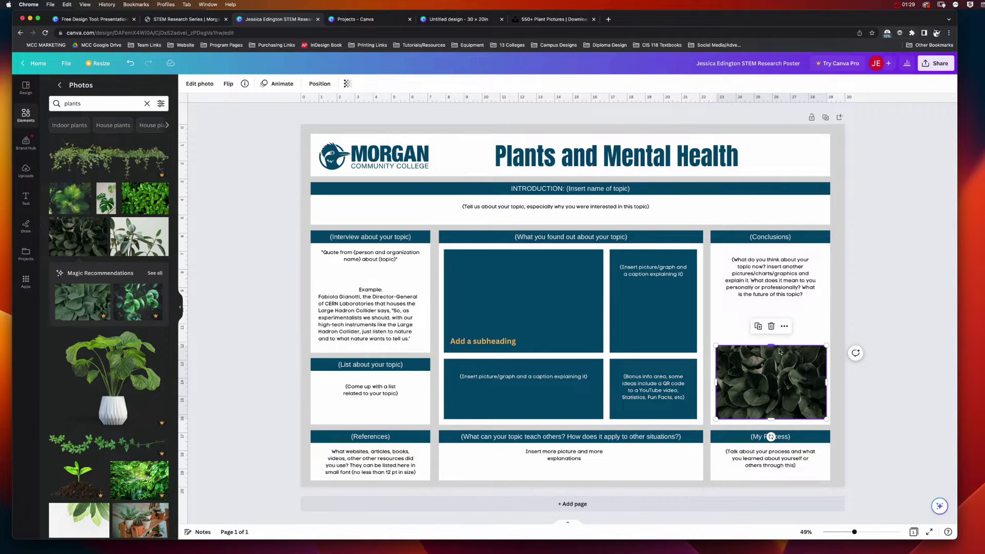
pyautogui.moveTo(772, 347); pyautogui.dragTo(772, 304)
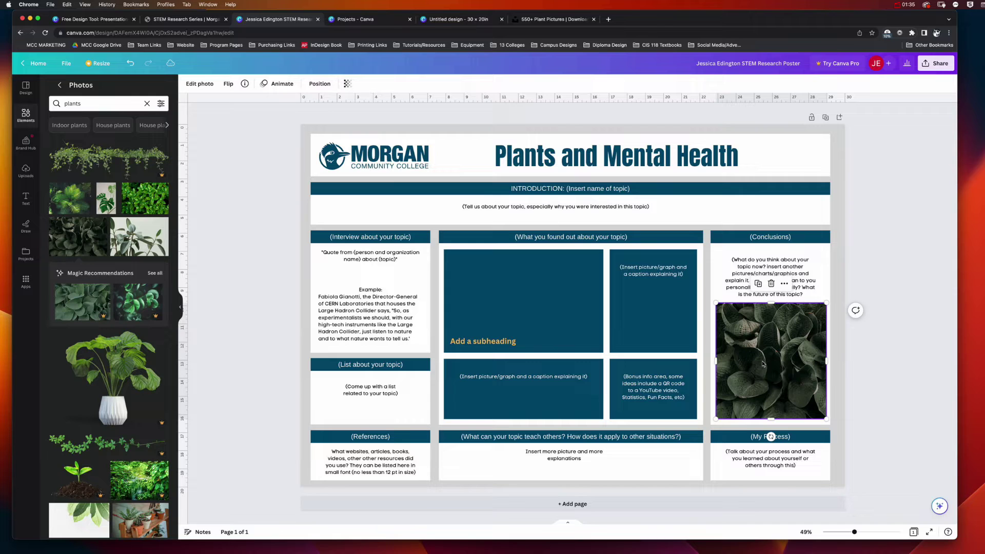
# - Crop the hosta photo to show different leaves and narrow it to the column width
pyautogui.doubleClick(762, 366)
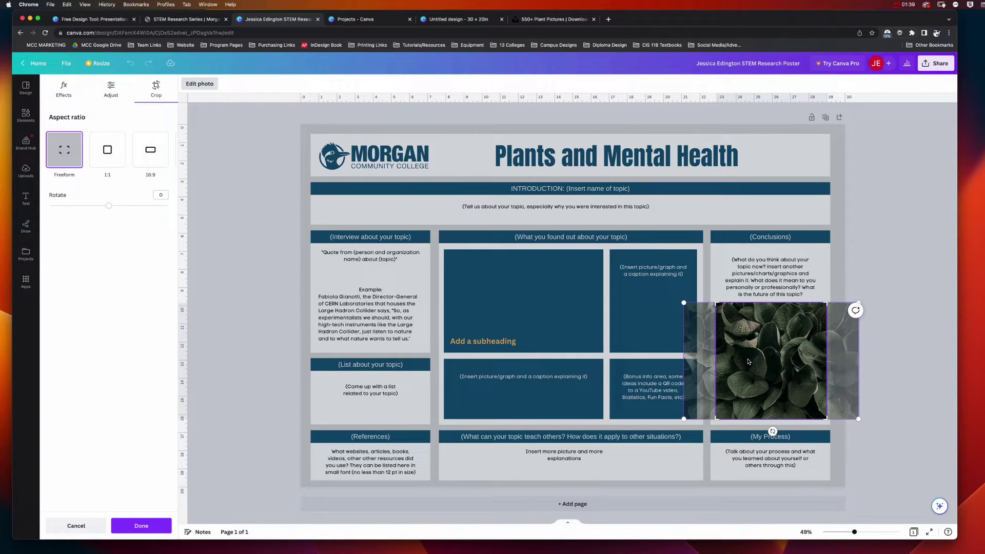
pyautogui.moveTo(796, 358); pyautogui.dragTo(860, 398)
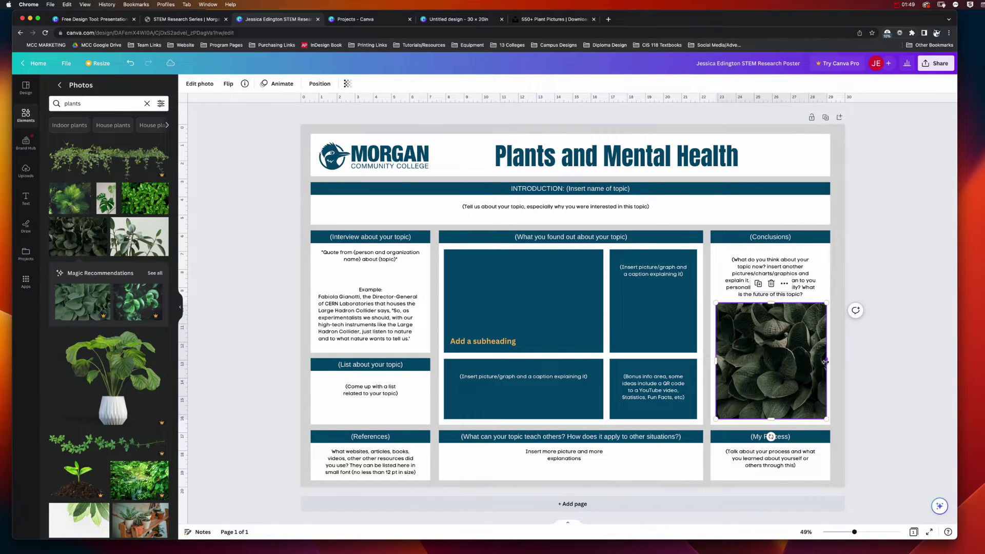
pyautogui.moveTo(826, 361)
pyautogui.mouseDown()
pyautogui.moveTo(777, 362)
pyautogui.moveTo(824, 364)
pyautogui.mouseUp()
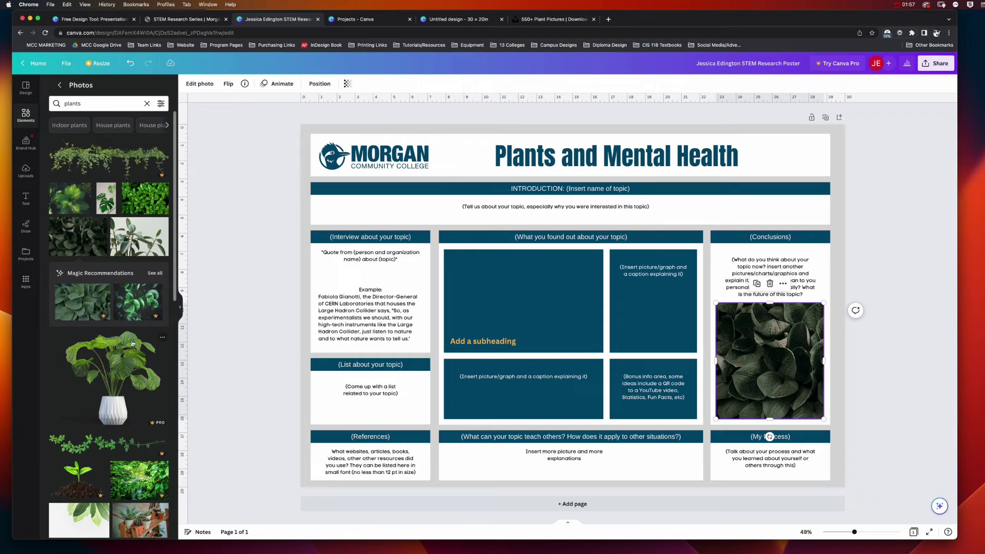
# - Replace the photo search with 'house plant' and view the results
pyautogui.scroll(-3, 131, 352)
pyautogui.scroll(3, 113, 257)
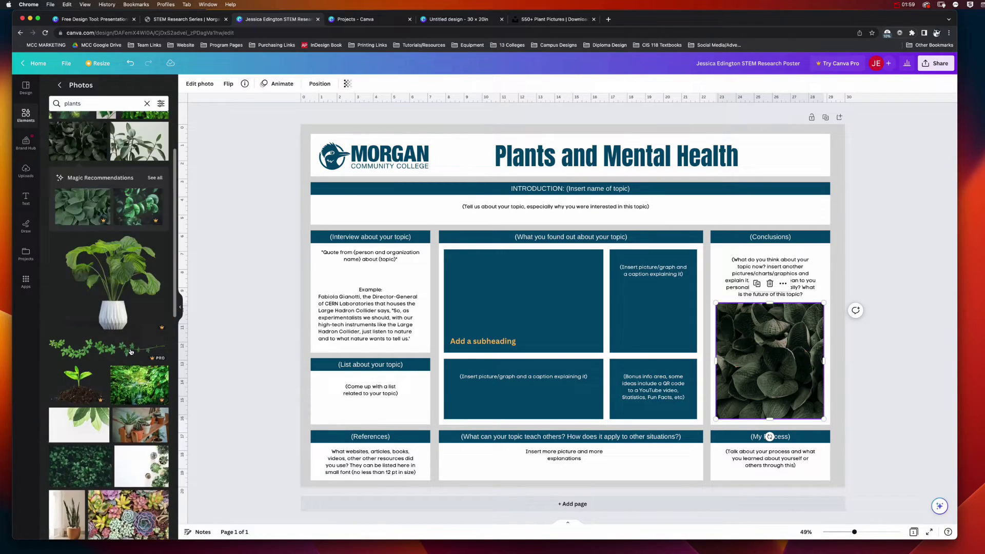
pyautogui.click(90, 101)
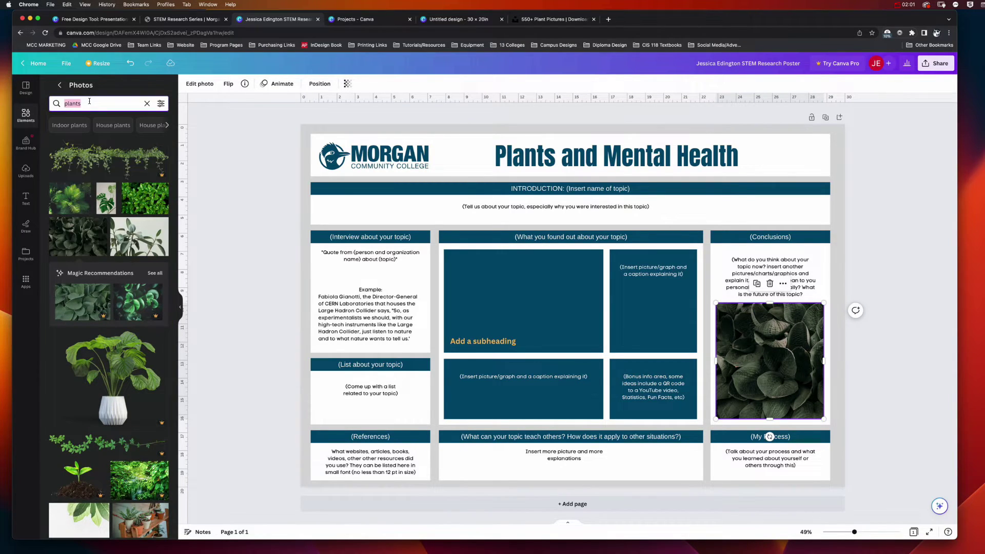
pyautogui.write('house plant')
pyautogui.press('Return')
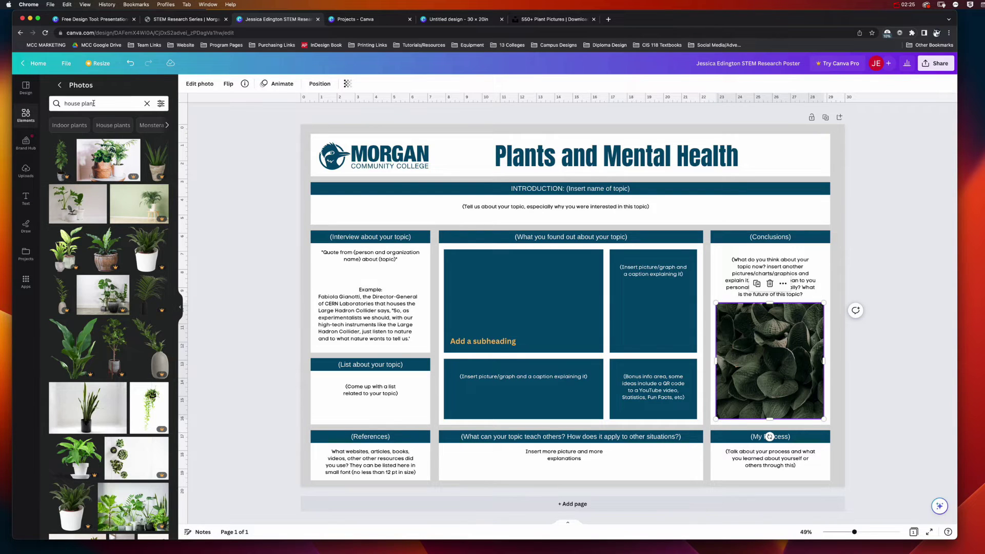
# - Clear the house plant search and search stock photos for 'plant'
pyautogui.click(147, 103)
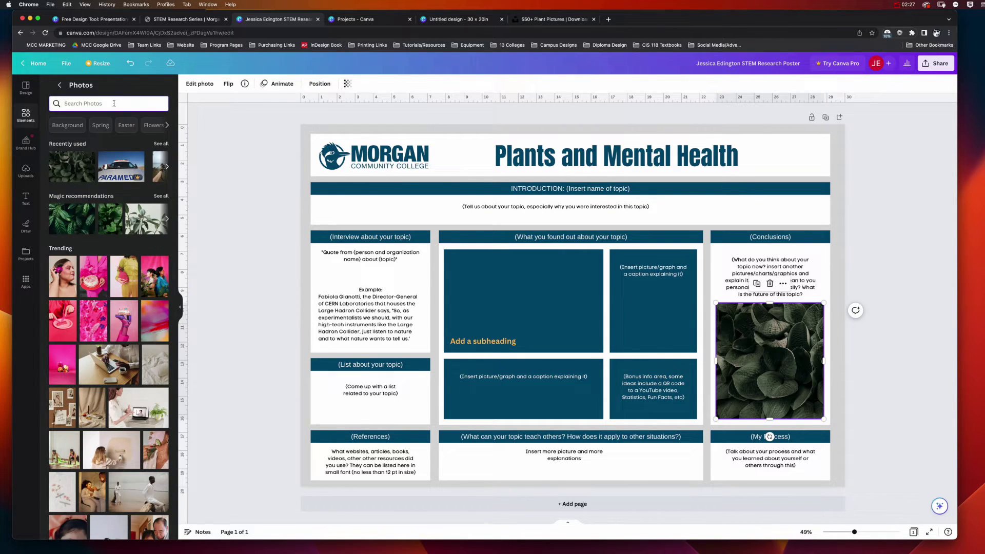
pyautogui.write('plant')
pyautogui.press('Return')
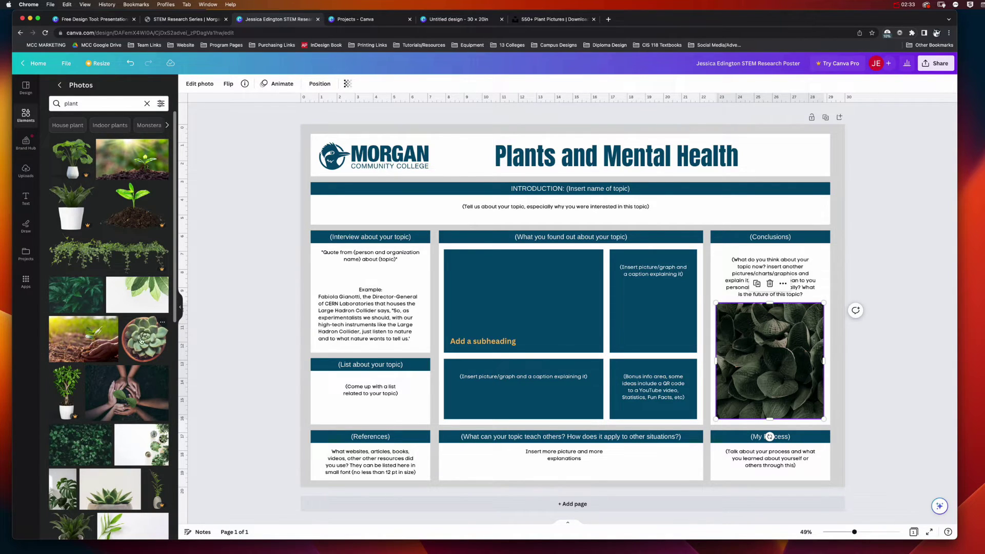
# - Add the potted succulent photo into the header's top-right corner, shifting the title left
pyautogui.click(138, 346)
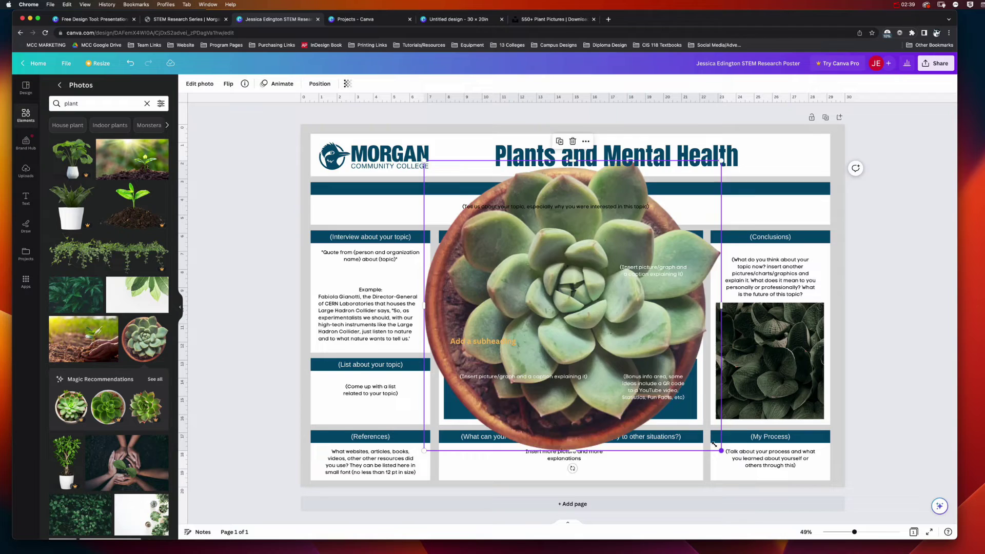
pyautogui.moveTo(720, 450)
pyautogui.mouseDown()
pyautogui.moveTo(556, 307)
pyautogui.moveTo(518, 259)
pyautogui.moveTo(458, 222)
pyautogui.moveTo(590, 180)
pyautogui.moveTo(768, 168)
pyautogui.mouseUp()
pyautogui.moveTo(697, 162); pyautogui.dragTo(685, 162)
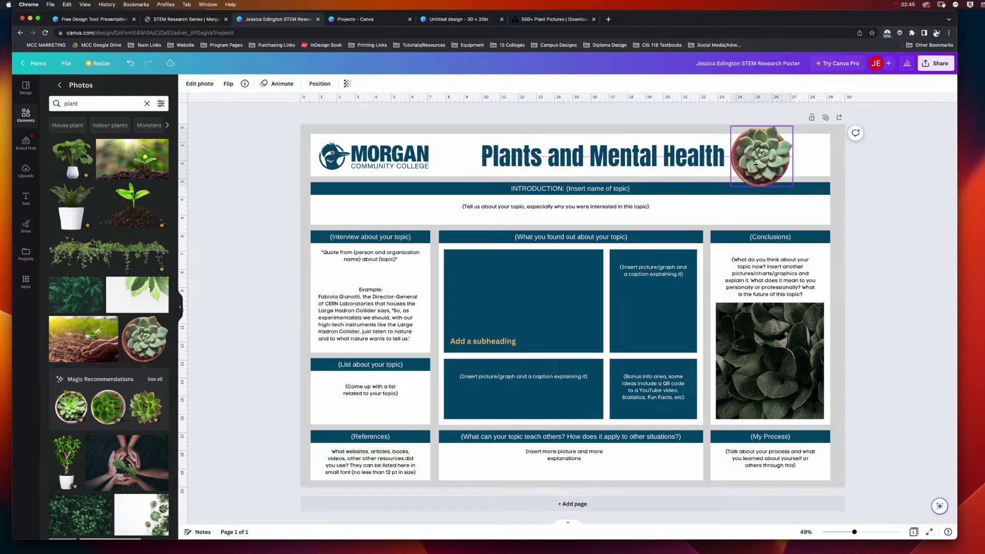
pyautogui.moveTo(761, 166); pyautogui.dragTo(753, 169)
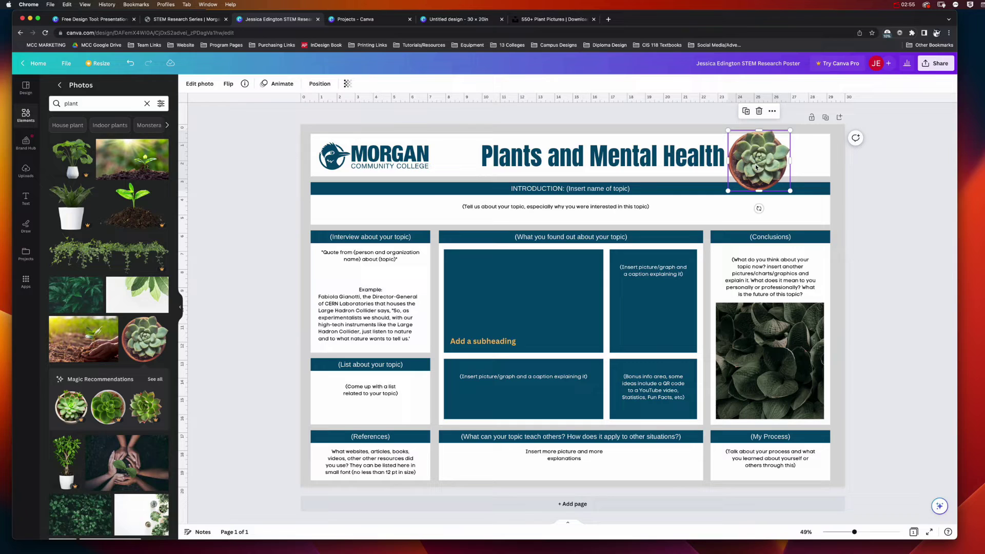
pyautogui.click(416, 193)
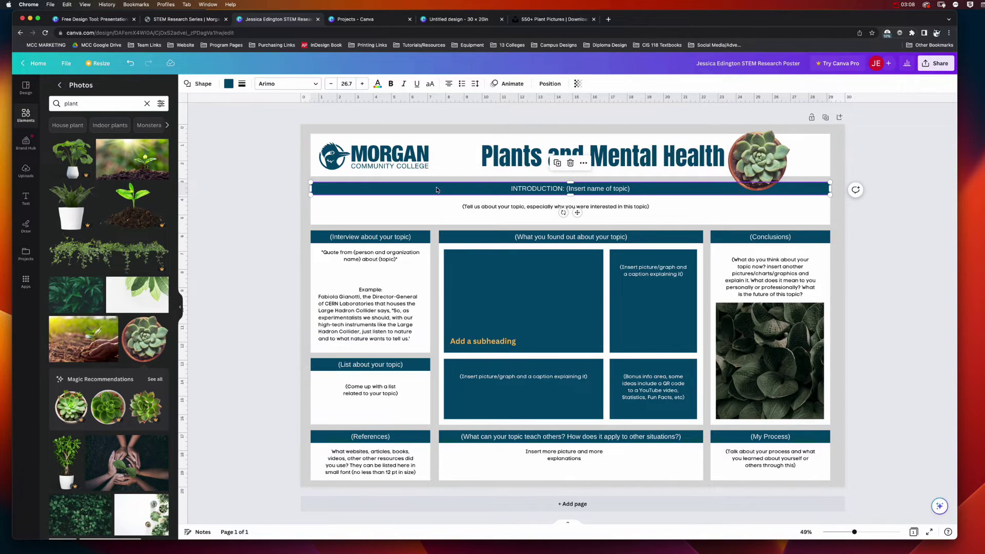
# - Recolour header bars in photo colours: dark brown, reddish-brown, grey-green, light sage, dark grey-green
pyautogui.click(431, 185)
pyautogui.click(229, 84)
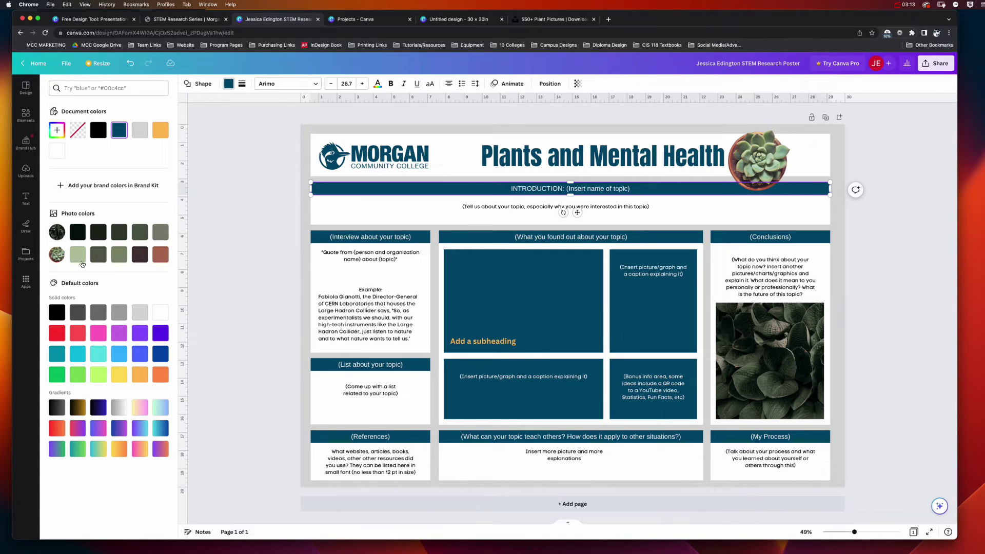
pyautogui.click(139, 254)
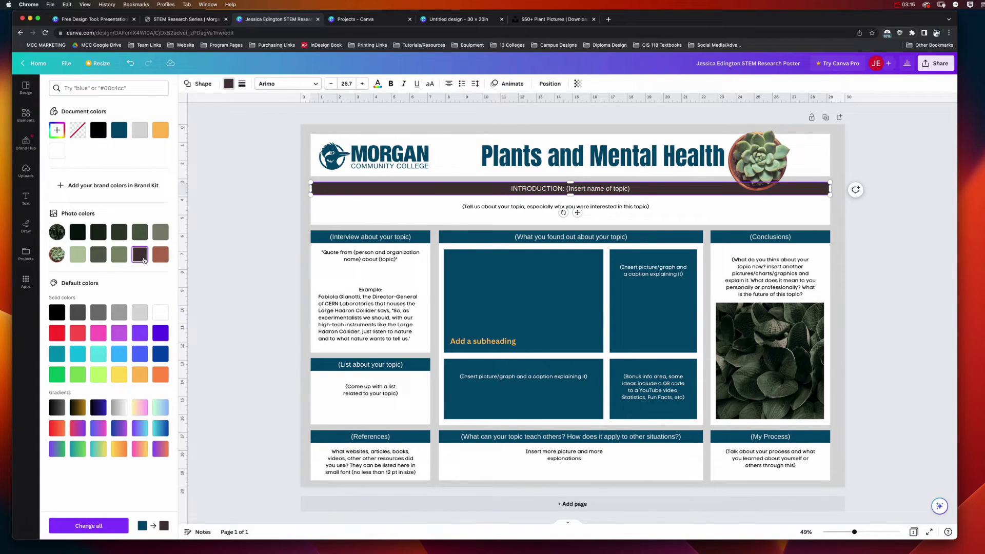
pyautogui.click(446, 236)
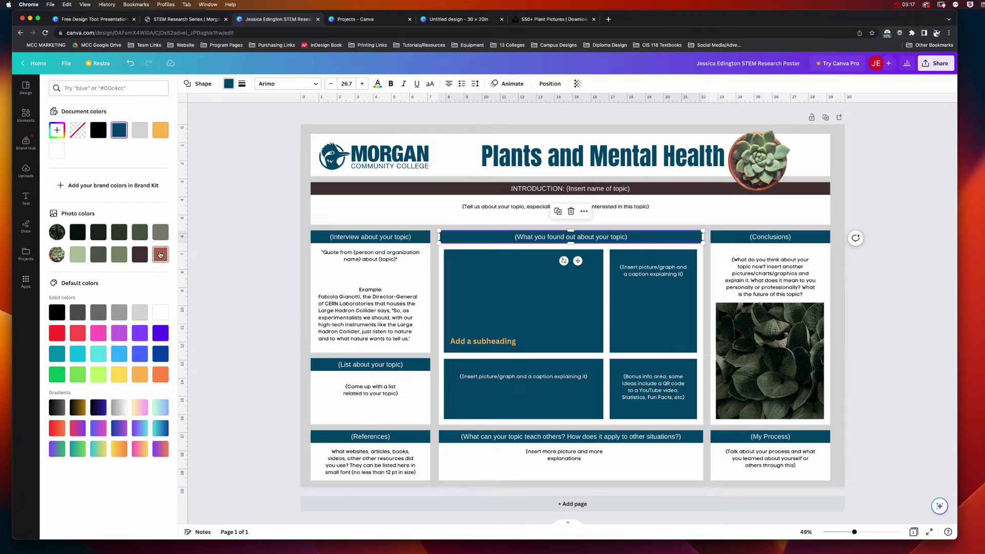
pyautogui.click(160, 254)
pyautogui.click(345, 238)
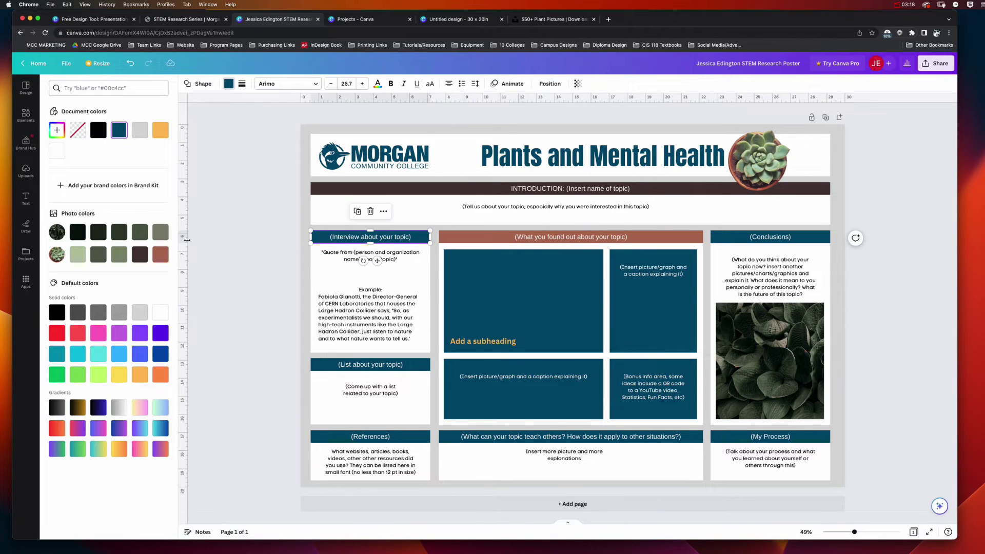
pyautogui.click(119, 254)
pyautogui.press('Tab')
pyautogui.click(79, 259)
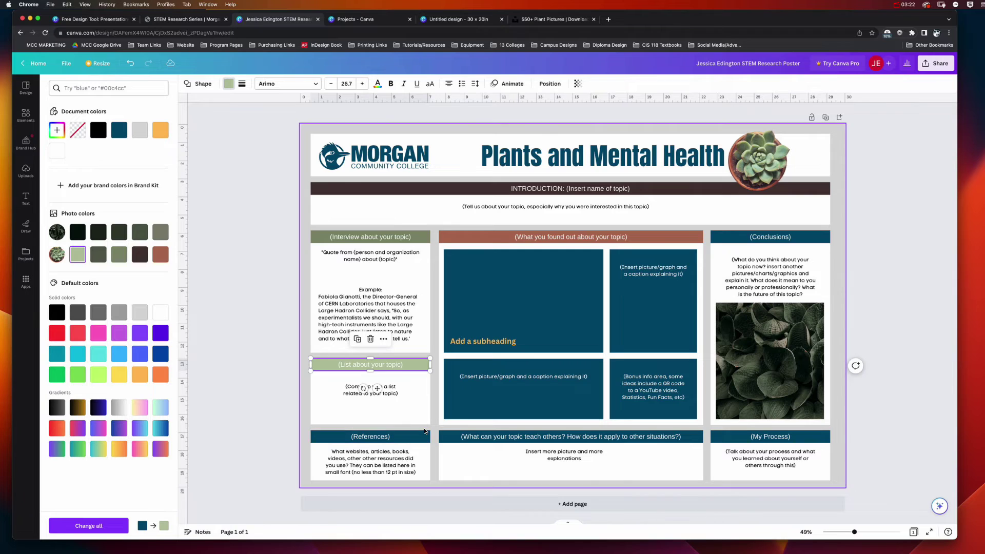
pyautogui.press('Tab')
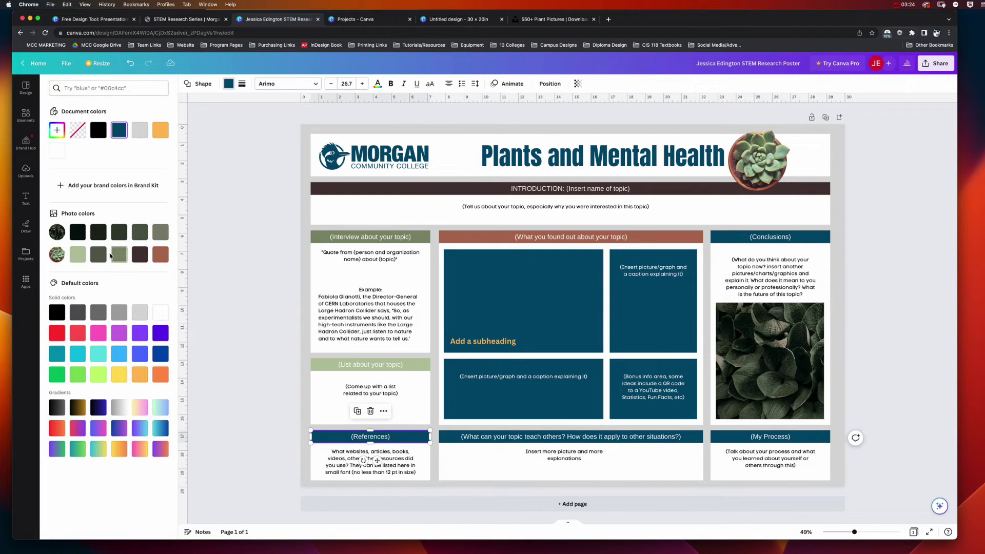
pyautogui.click(98, 254)
pyautogui.click(451, 437)
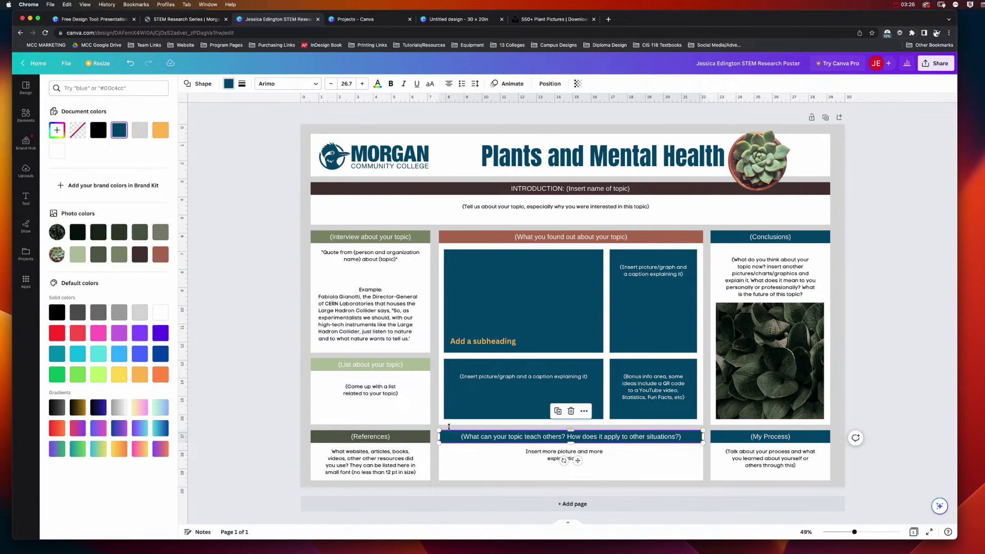
# - Fill the boxes: big middle dark brown, small upper-right olive, Bonus info rust, lower-left light sage
pyautogui.click(501, 315)
pyautogui.click(136, 255)
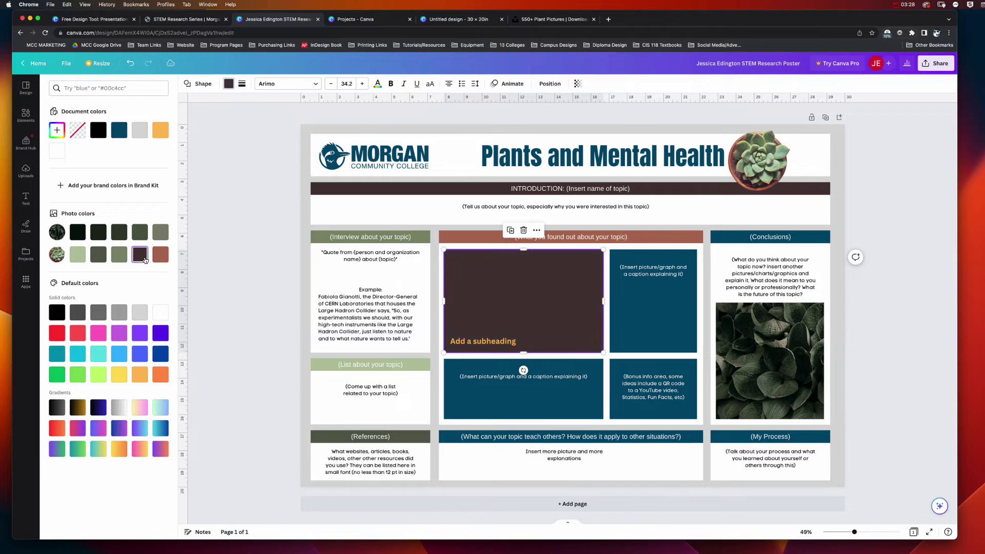
pyautogui.press('Tab')
pyautogui.click(119, 254)
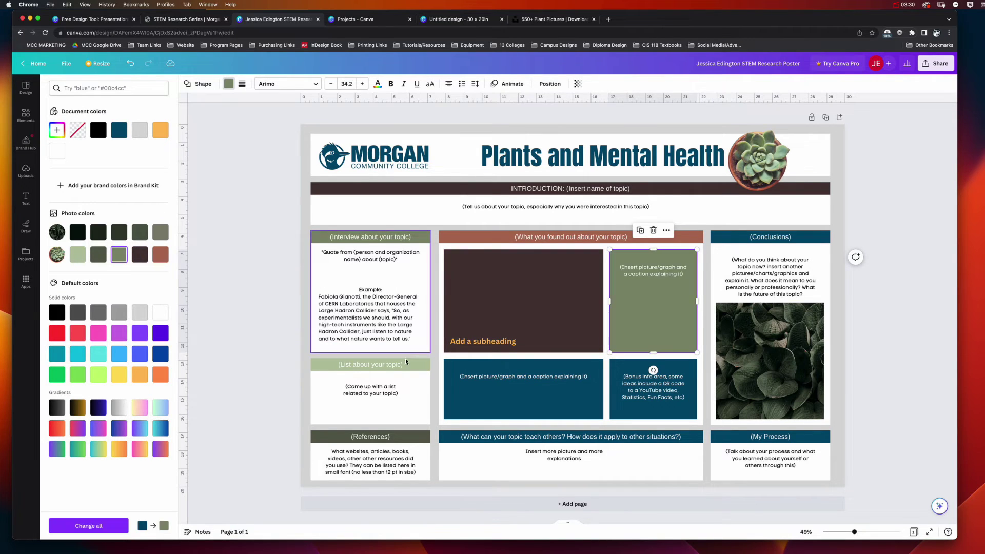
pyautogui.press('Tab')
pyautogui.click(160, 256)
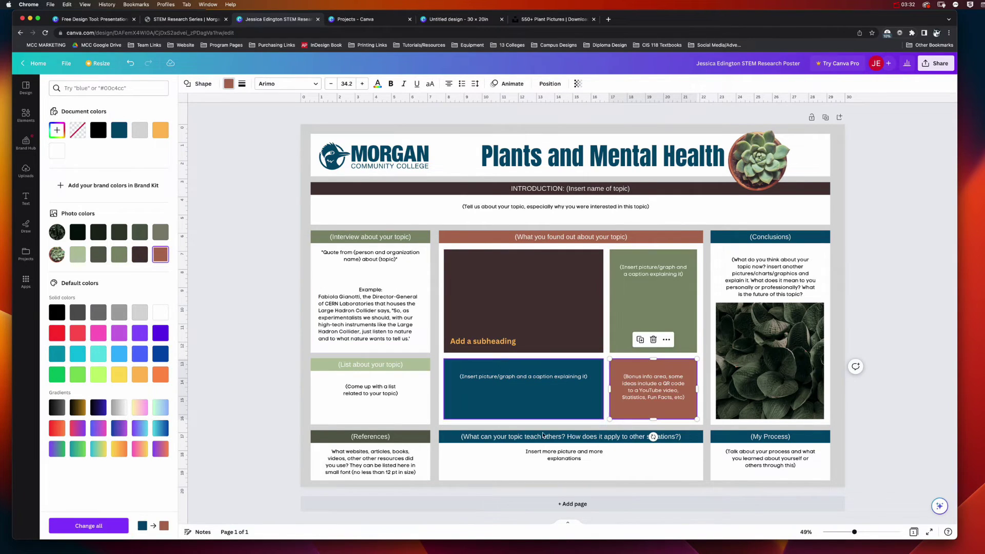
pyautogui.press('Tab')
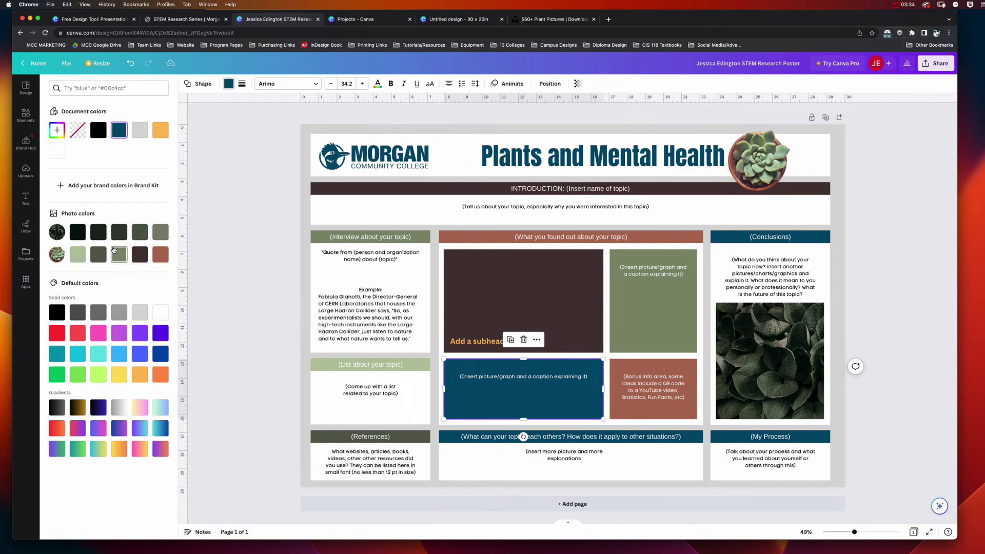
pyautogui.click(77, 255)
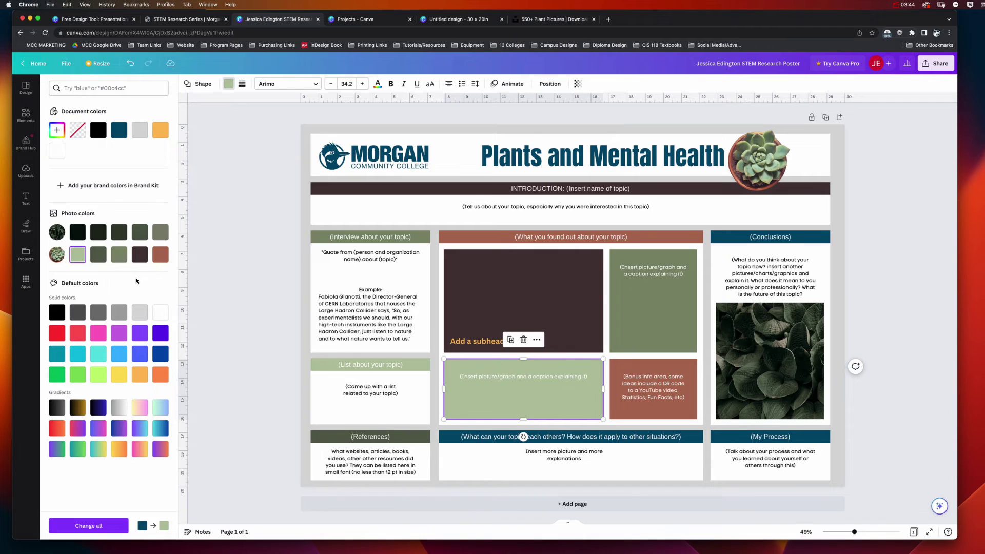
# - Upload stem-research-vr-judging.jpg from the Desktop into Canva's Uploads
pyautogui.click(26, 172)
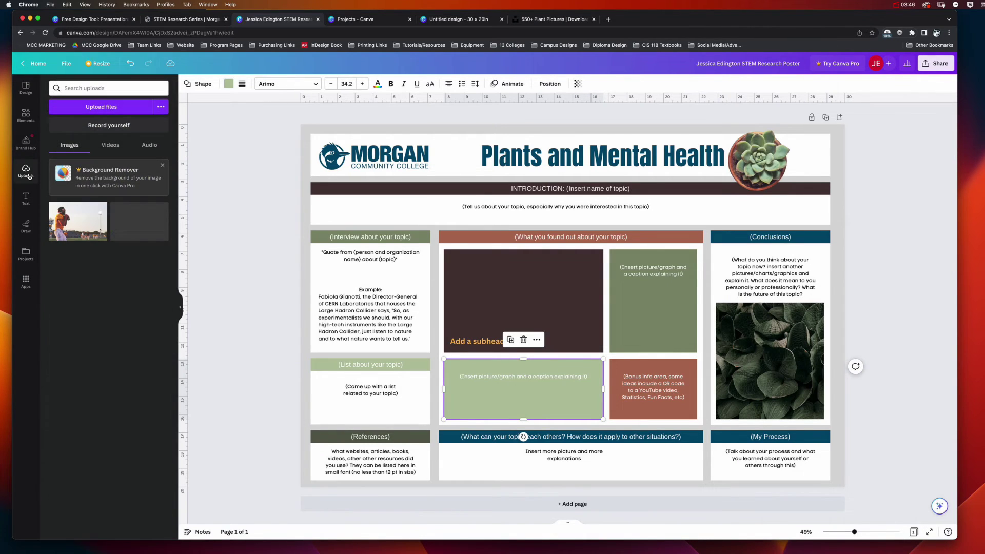
pyautogui.click(101, 108)
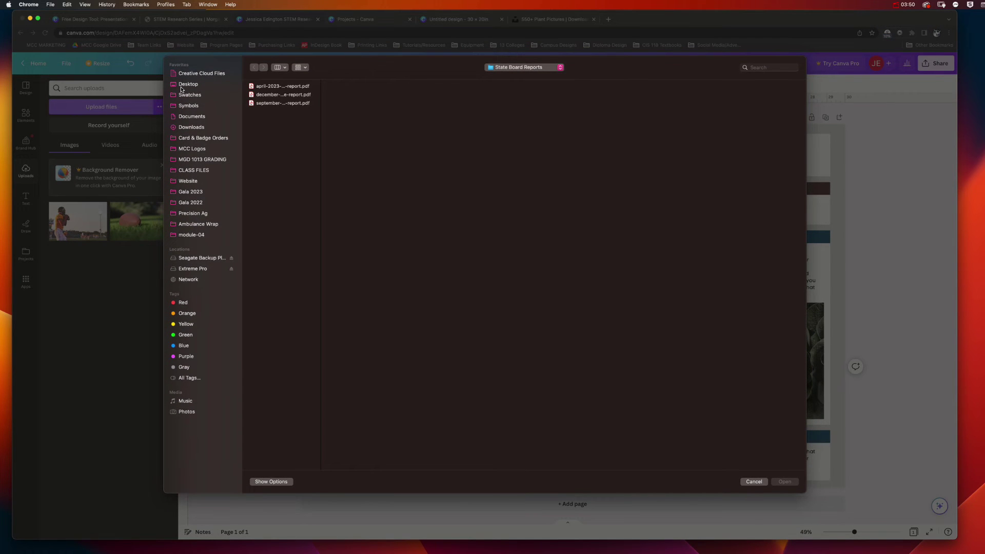
pyautogui.click(191, 86)
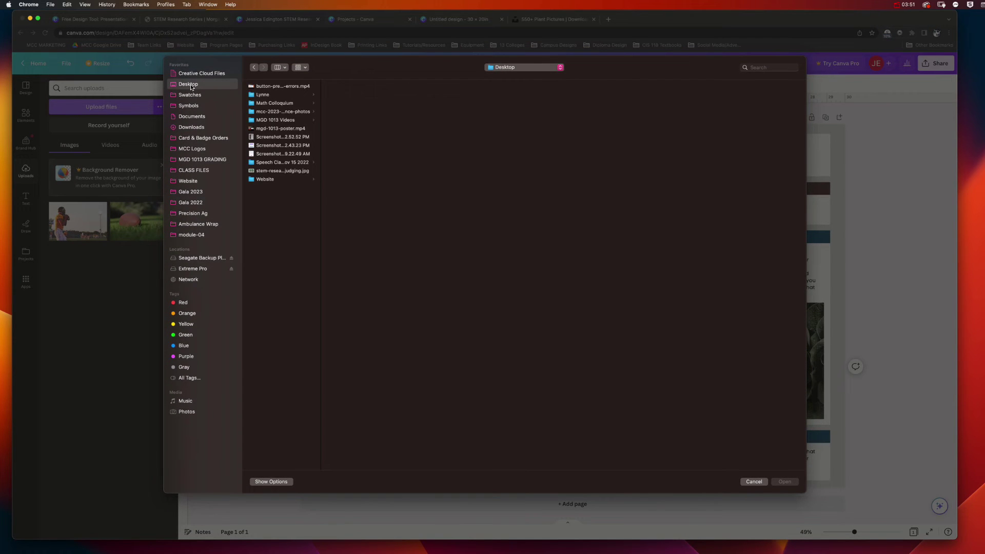
pyautogui.click(272, 171)
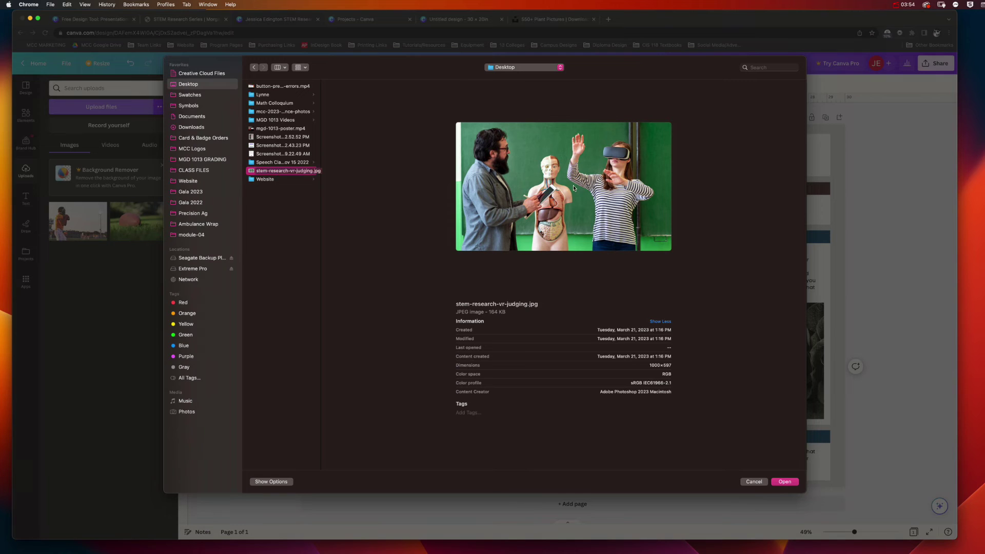
pyautogui.click(780, 483)
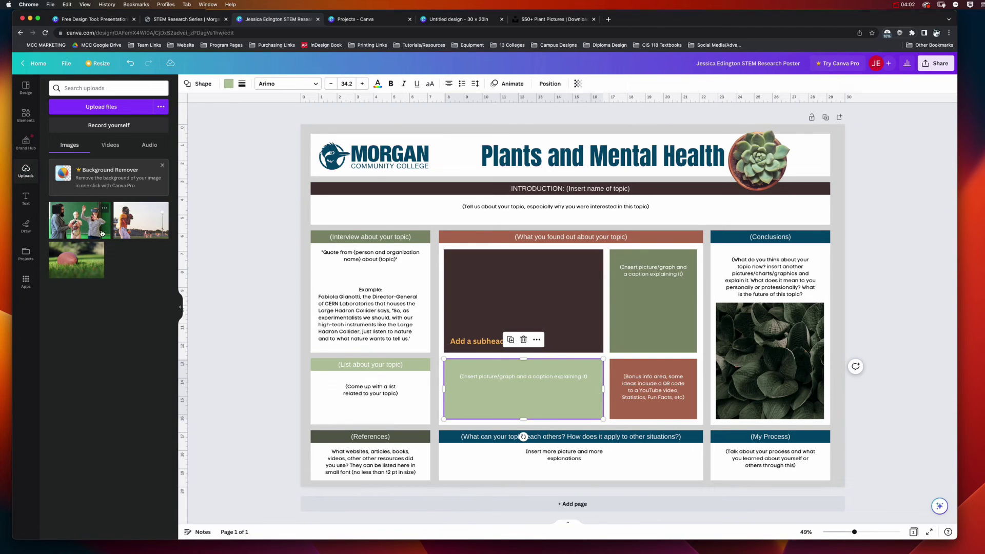
# - Place the uploaded VR judging photo over the big middle box and resize it to fit
pyautogui.moveTo(91, 227); pyautogui.dragTo(393, 280)
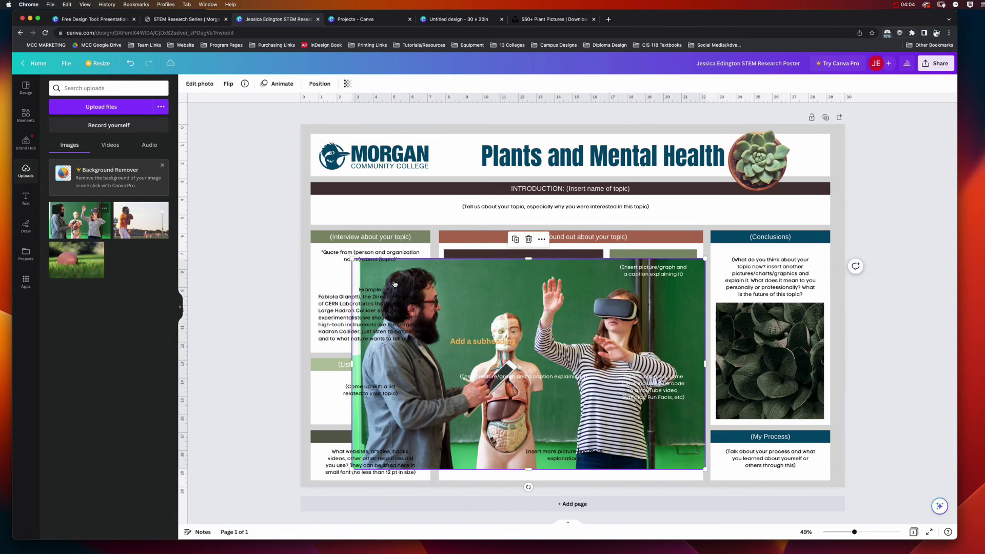
pyautogui.moveTo(461, 281); pyautogui.dragTo(506, 278)
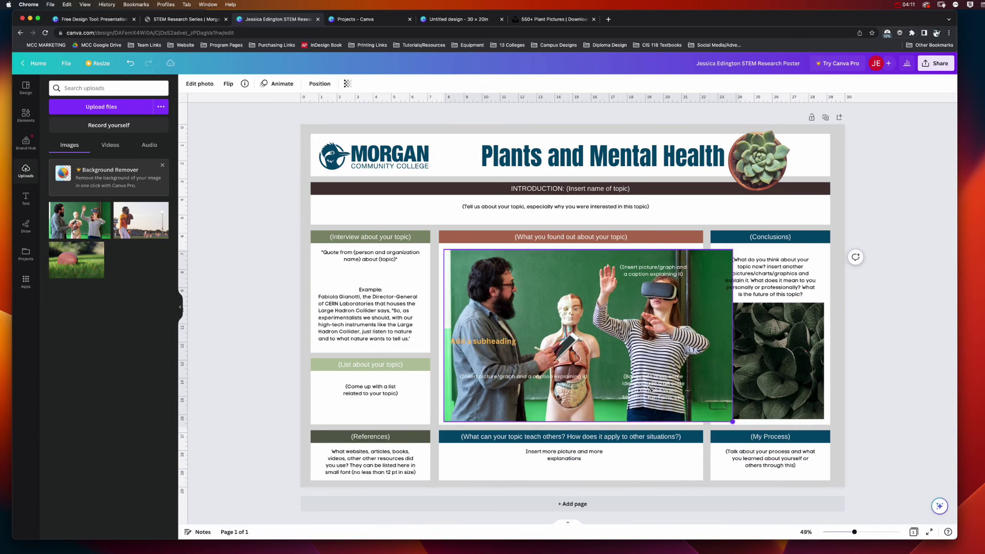
pyautogui.moveTo(797, 460); pyautogui.dragTo(590, 354)
pyautogui.click(549, 352)
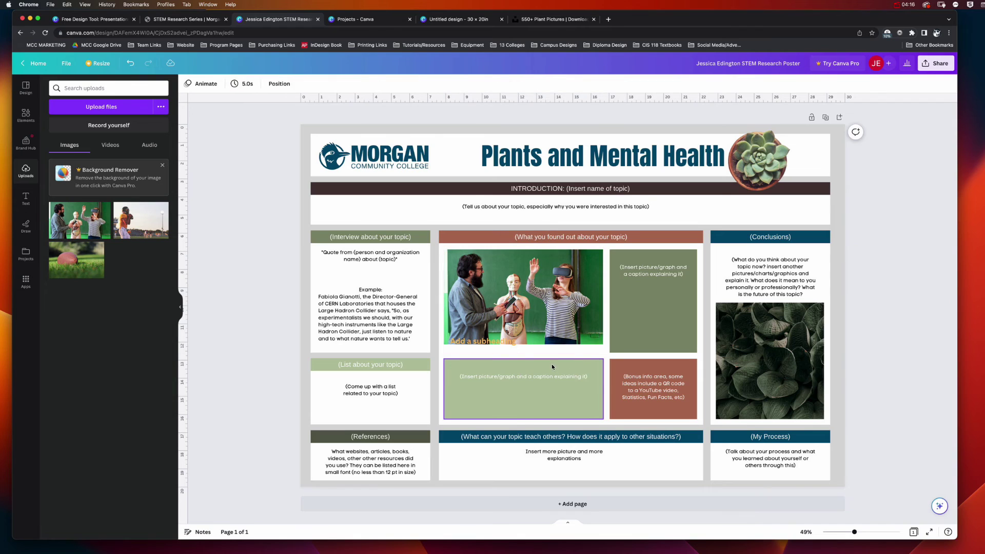
# - Stretch the sage box up toward the photo and make the 'Add a subheading' text white
pyautogui.click(552, 364)
pyautogui.moveTo(523, 359); pyautogui.dragTo(523, 351)
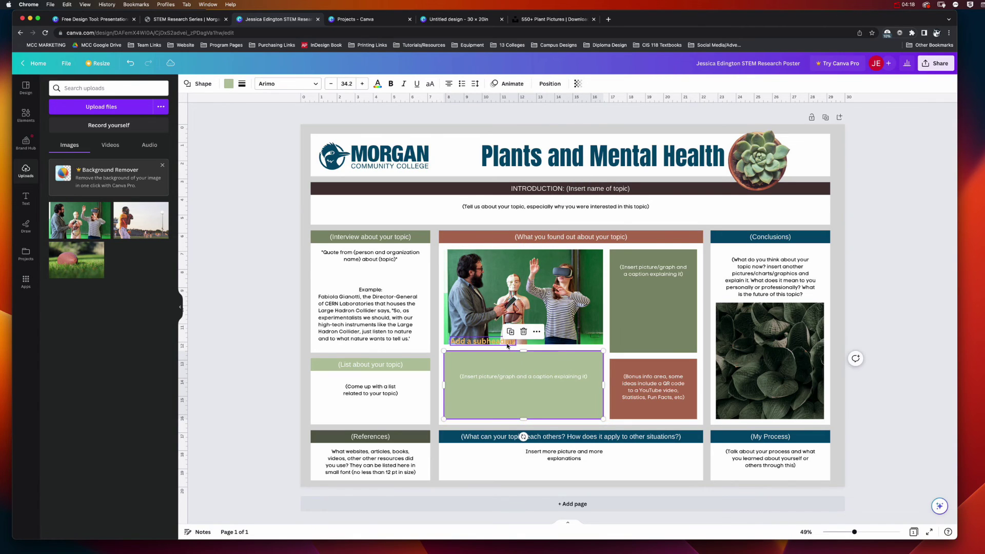
pyautogui.moveTo(506, 346); pyautogui.dragTo(504, 342)
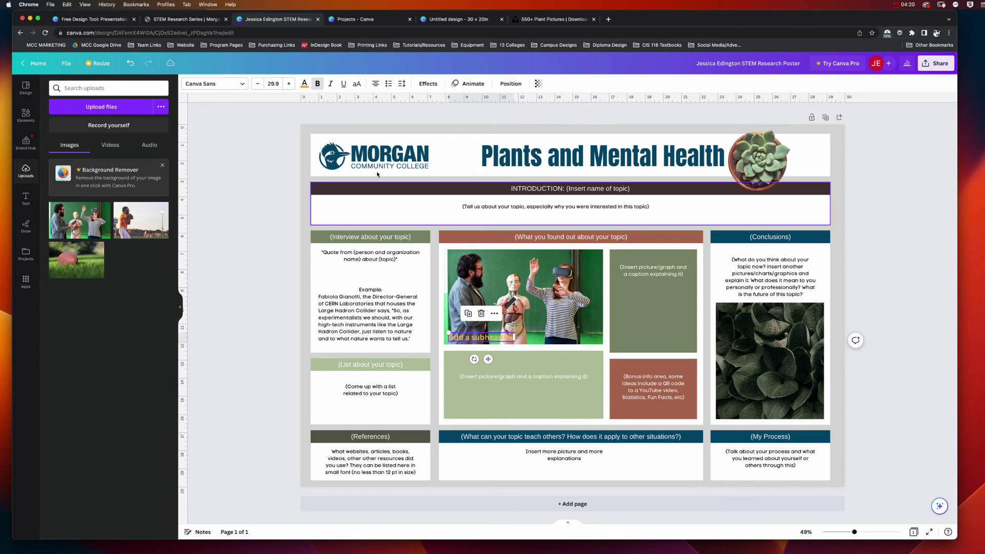
pyautogui.click(304, 84)
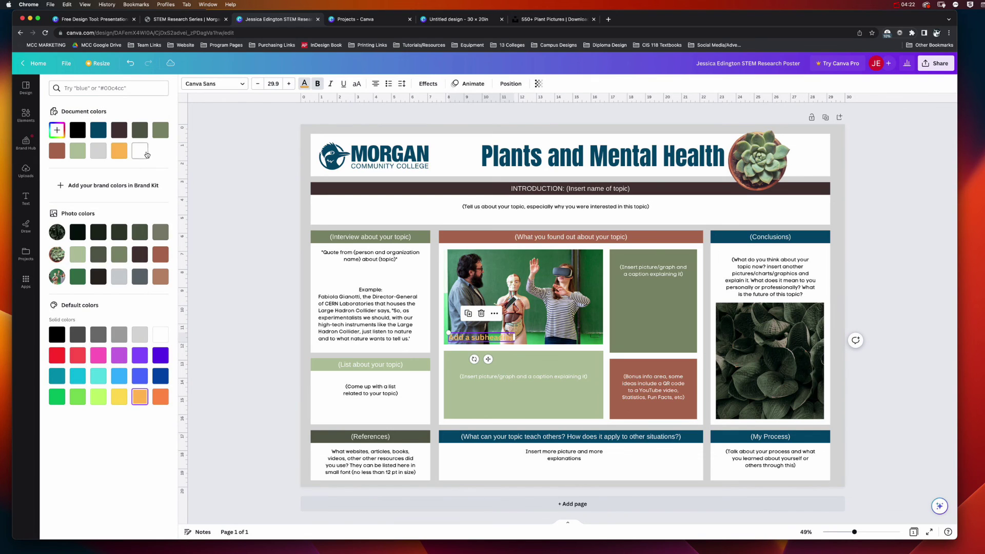
pyautogui.click(142, 152)
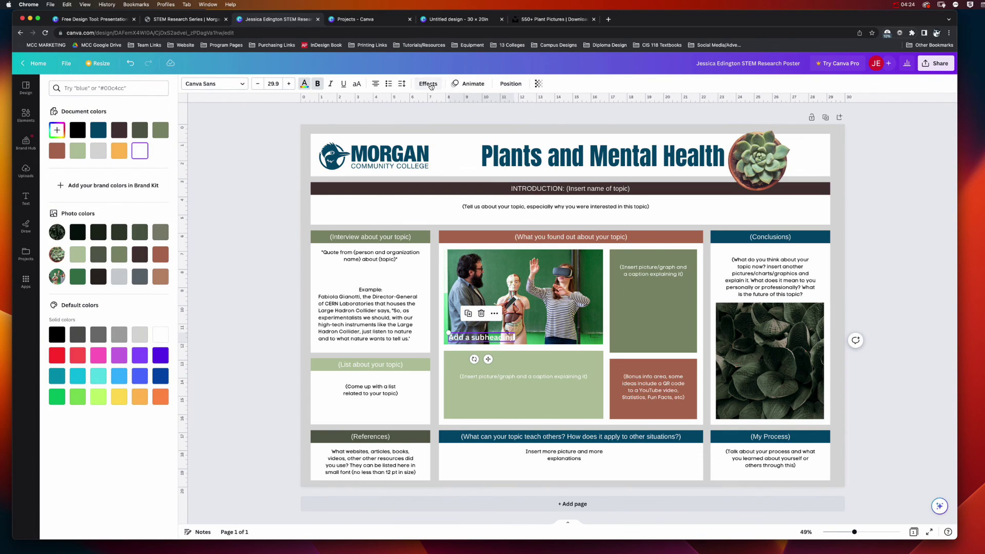
# - Give the subheading a Lift text effect, then reselect the sage box on its own
pyautogui.click(428, 83)
pyautogui.click(149, 132)
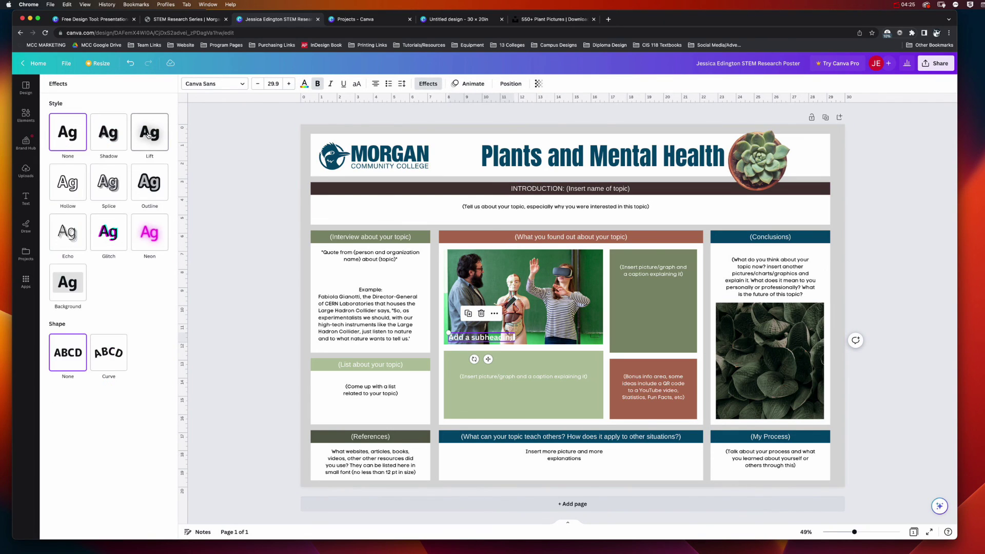
pyautogui.click(265, 241)
pyautogui.click(525, 331)
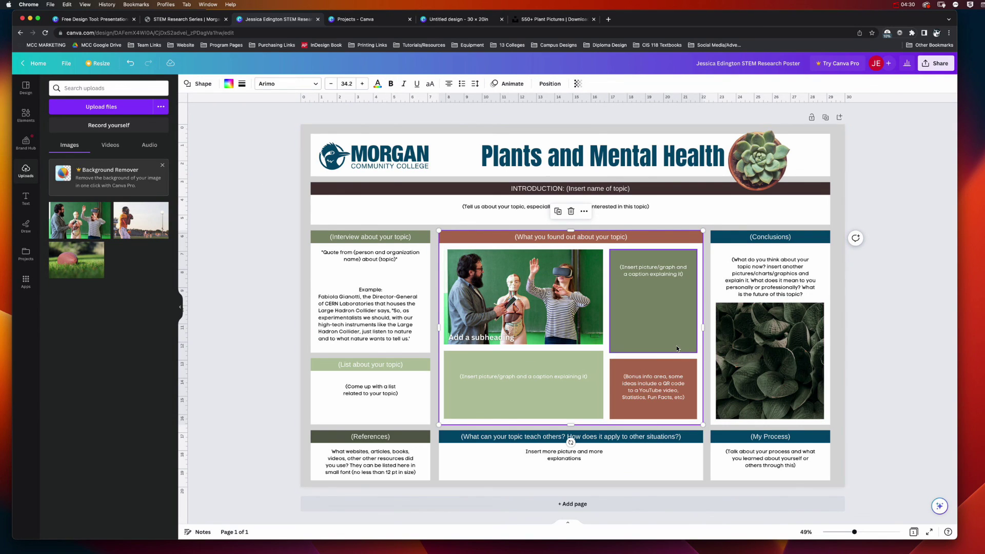
pyautogui.click(576, 363)
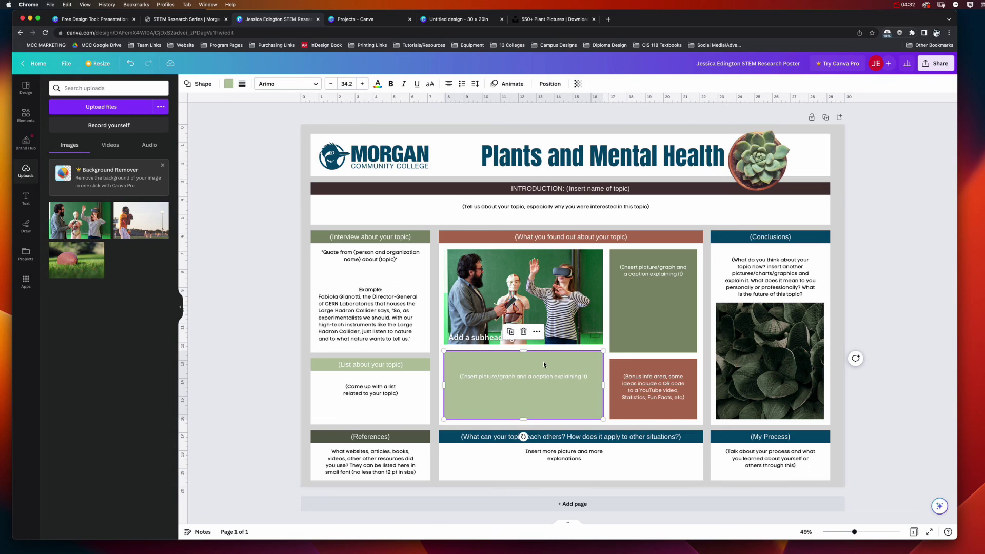